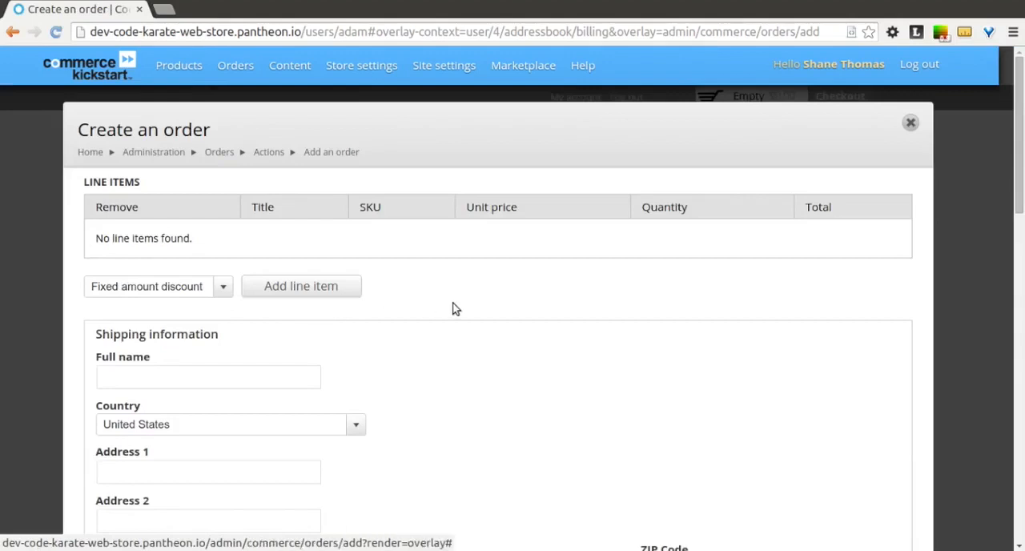
- Add a Product line item to the order with the SKU MUG-WHITE
scroll(452, 308, down, 1)
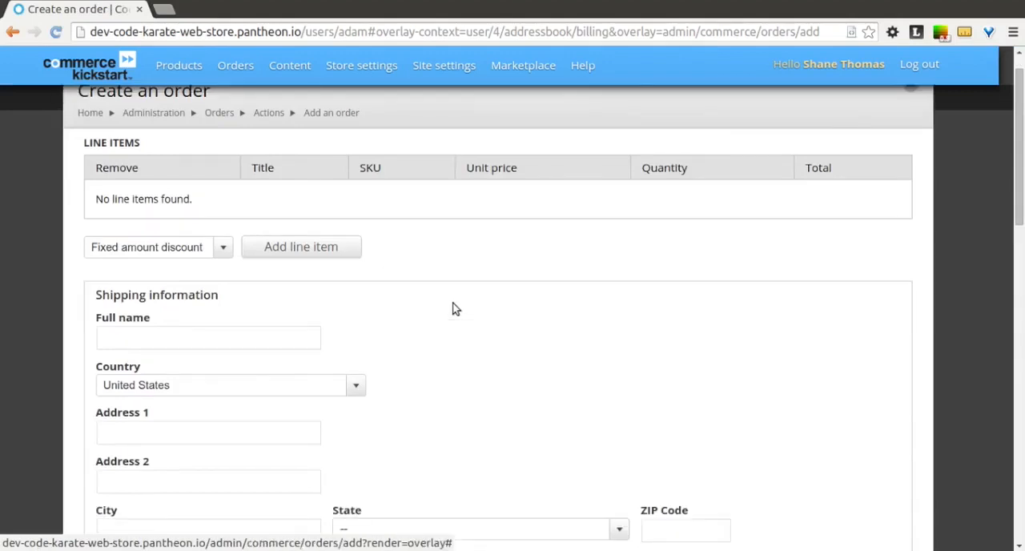
click(217, 249)
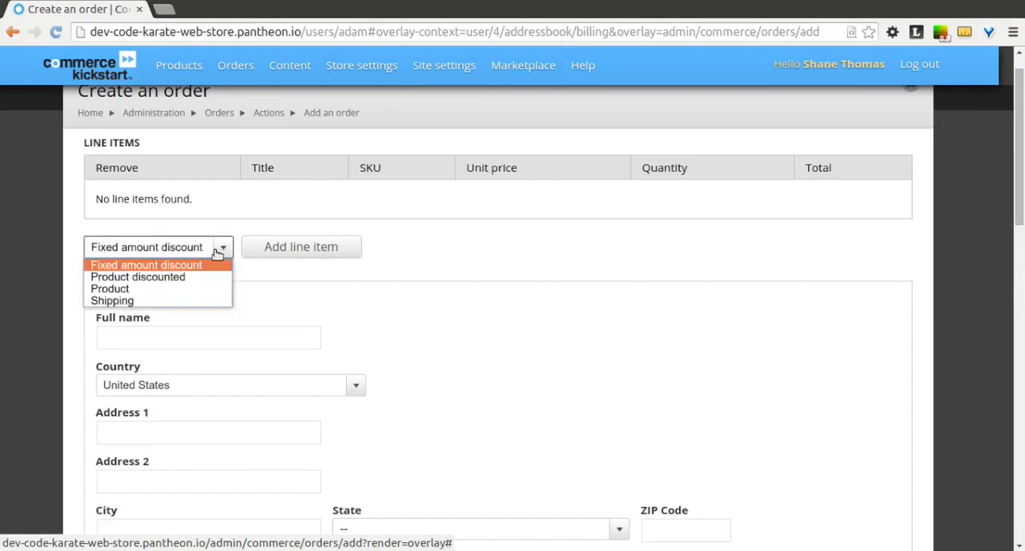
click(127, 291)
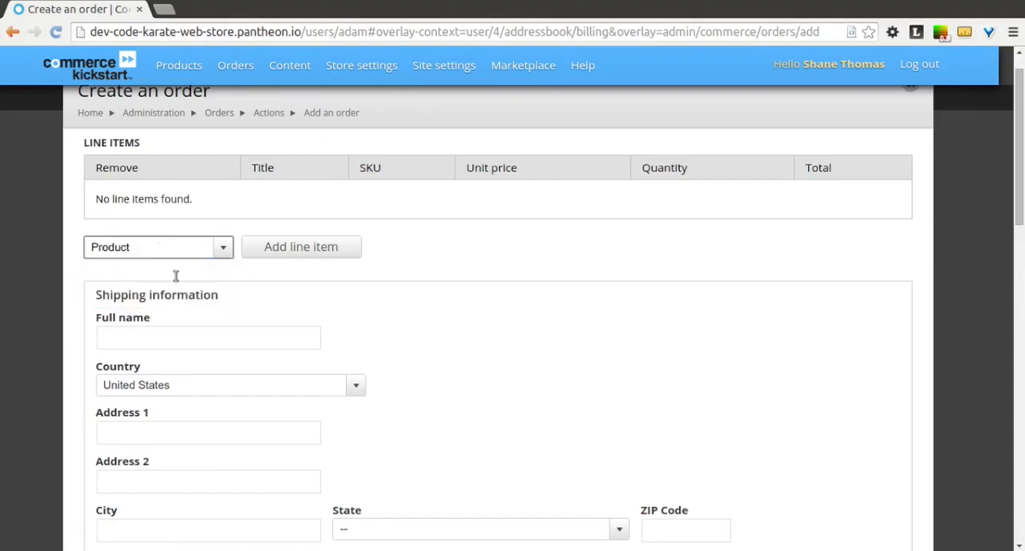
click(297, 242)
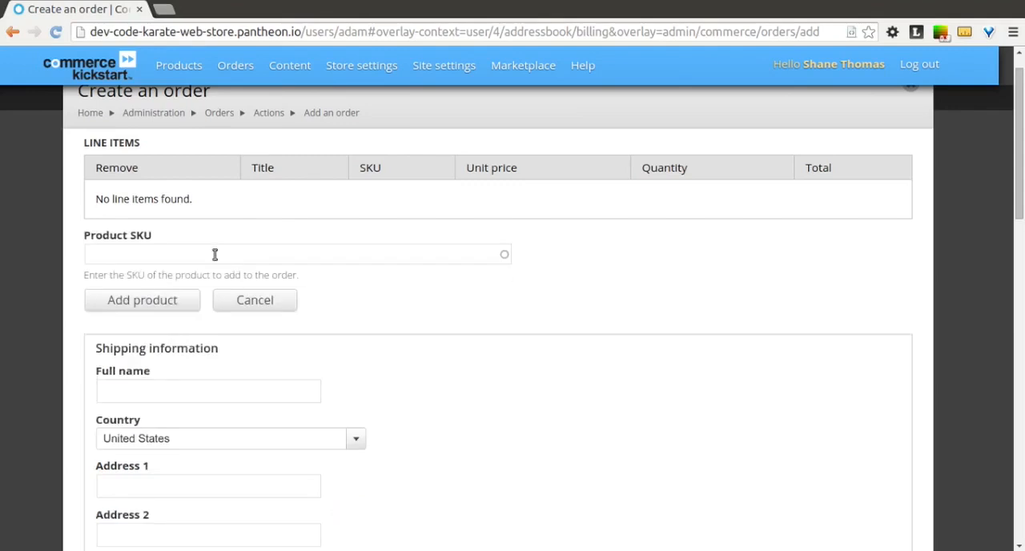
click(214, 254)
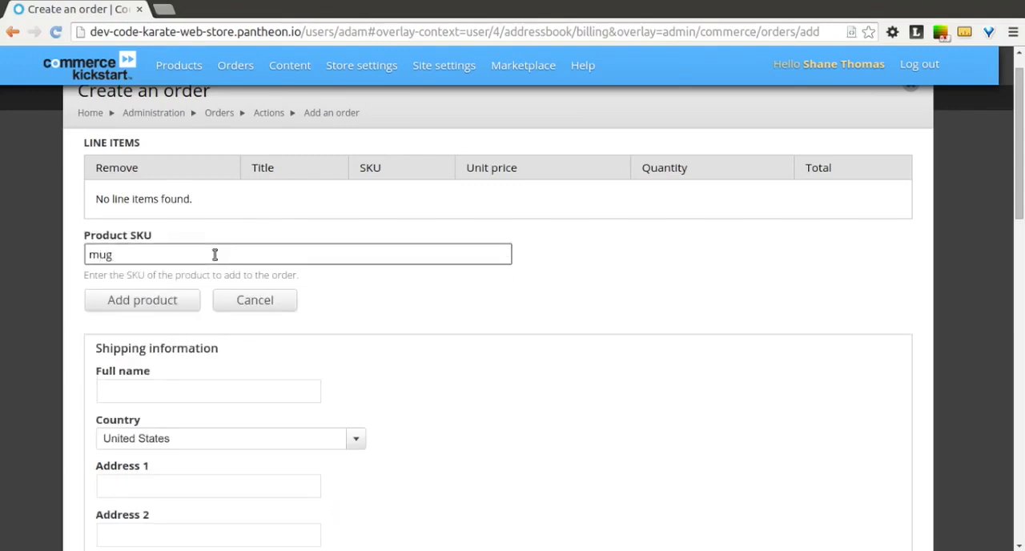
text(mug)
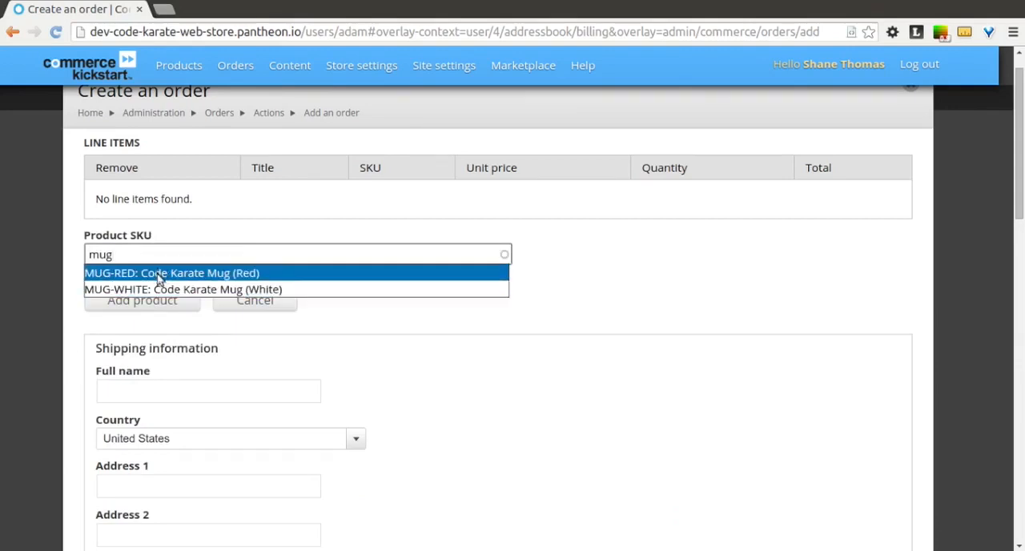
click(210, 293)
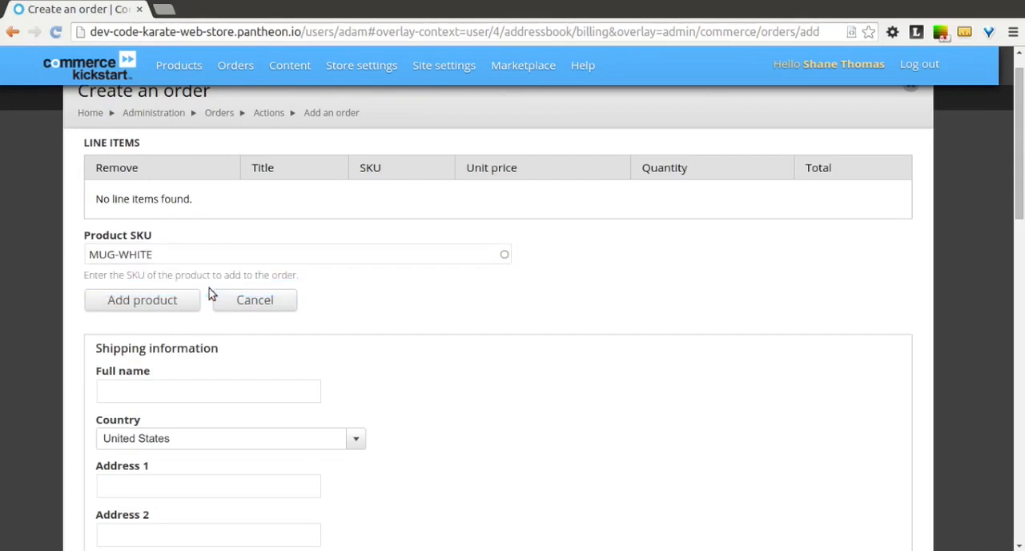
click(172, 299)
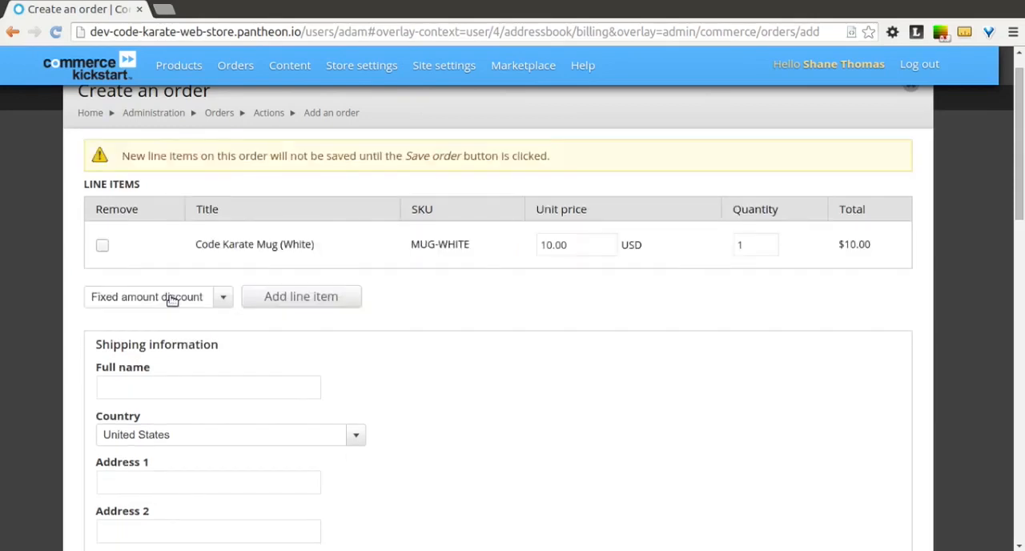
- Add a second Product line item to the order with the SKU SHIRT-REDLOGO-M
click(224, 296)
click(157, 341)
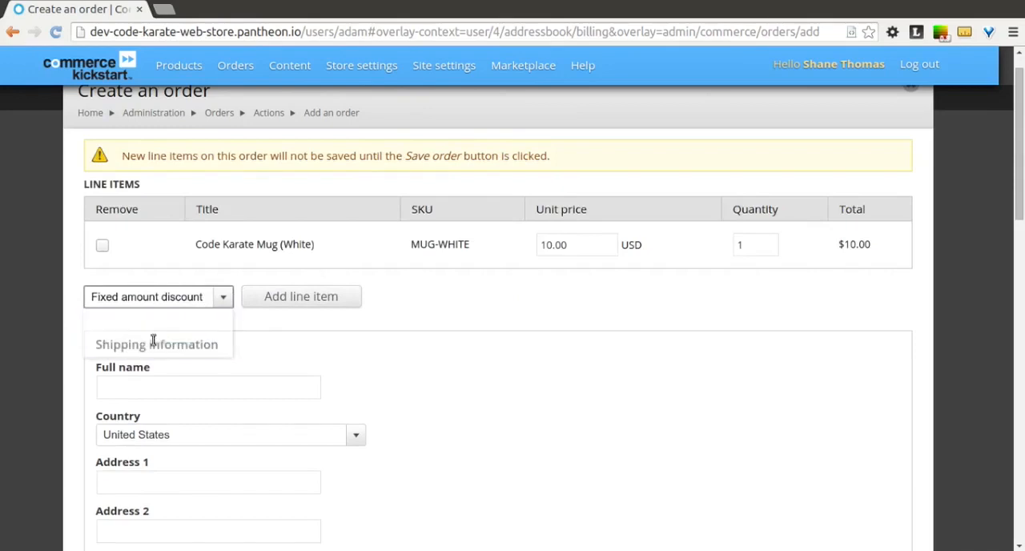
click(277, 298)
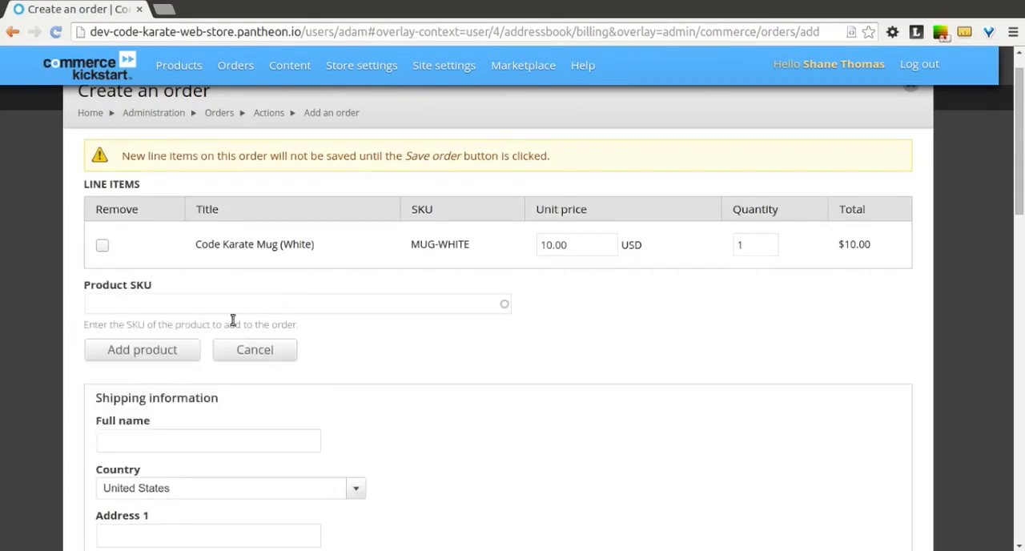
click(193, 309)
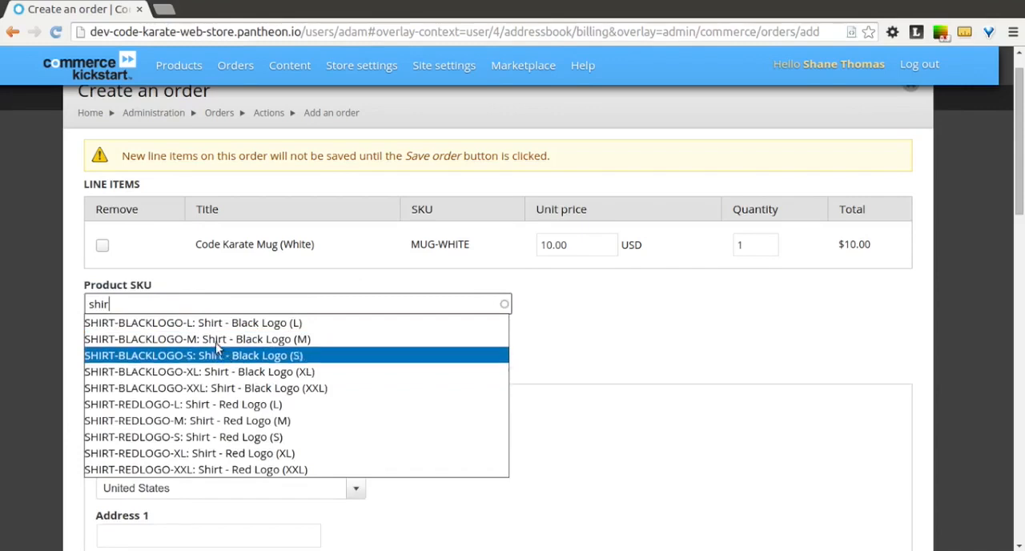
click(197, 428)
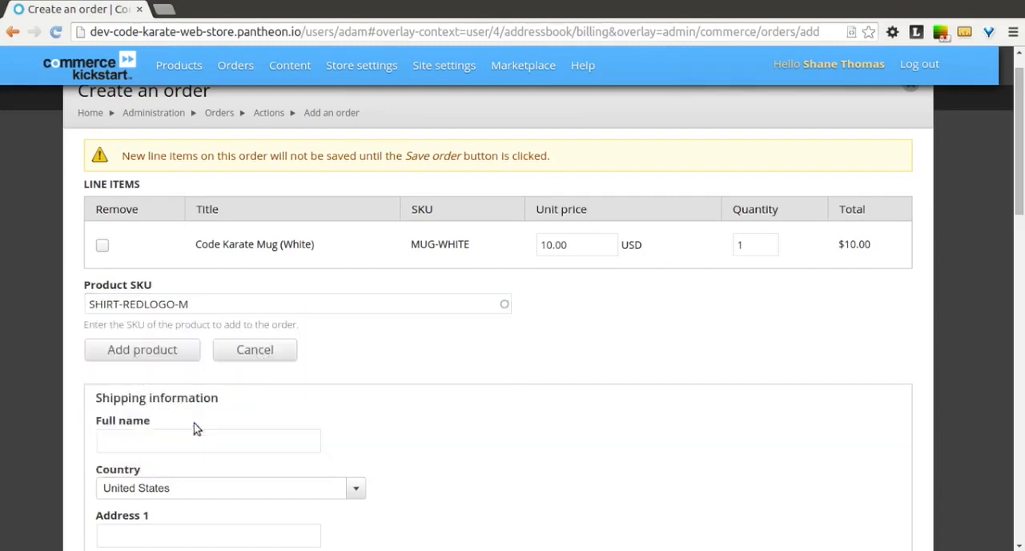
click(169, 355)
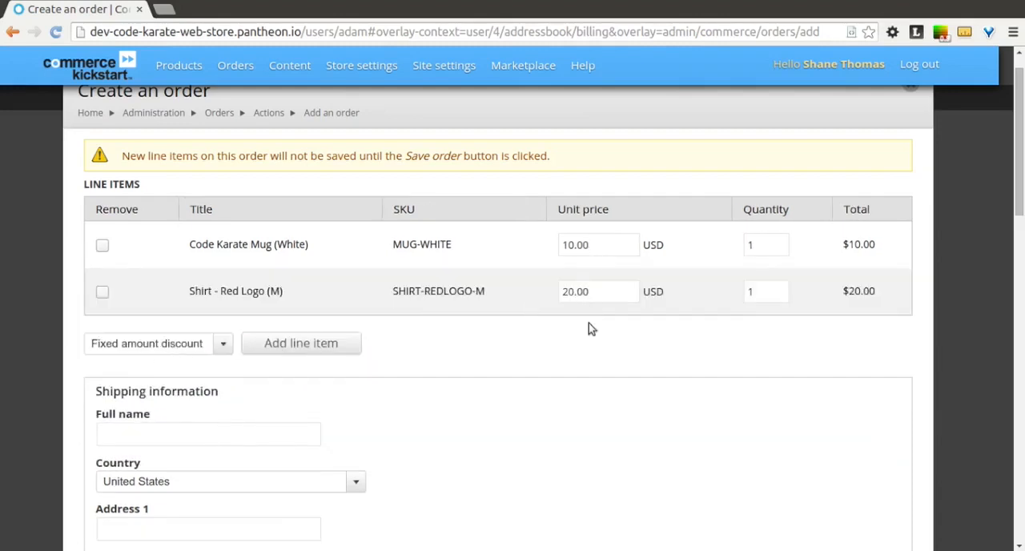
- Add a Shipping line item to the order using the Rush Shipping service at $15.00
scroll(295, 417, down, 1)
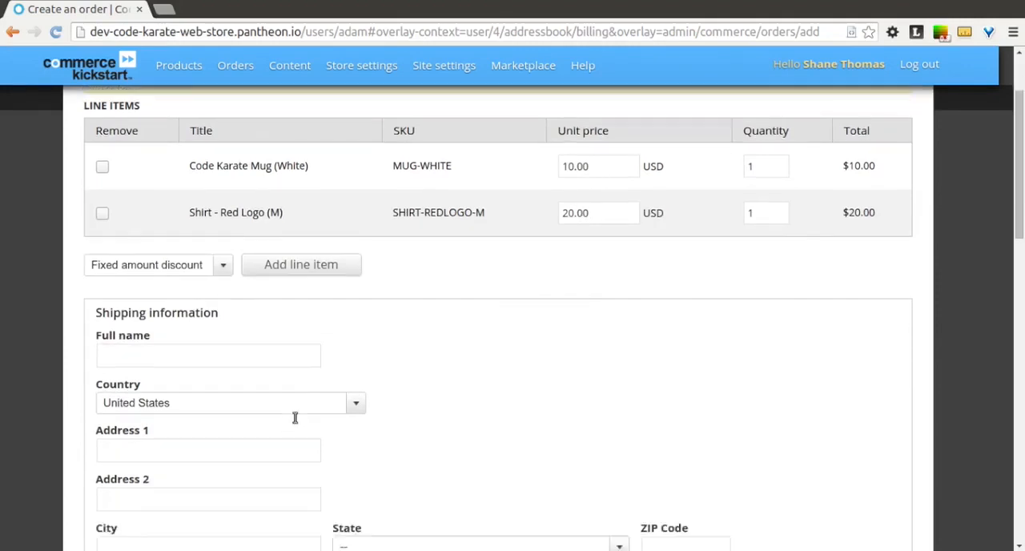
scroll(295, 417, down, 1)
click(223, 190)
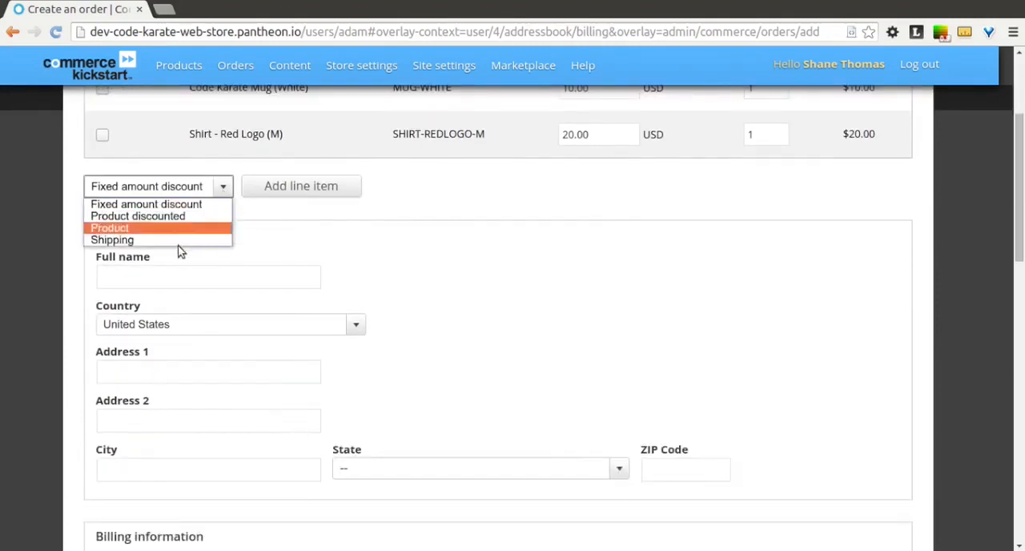
click(159, 238)
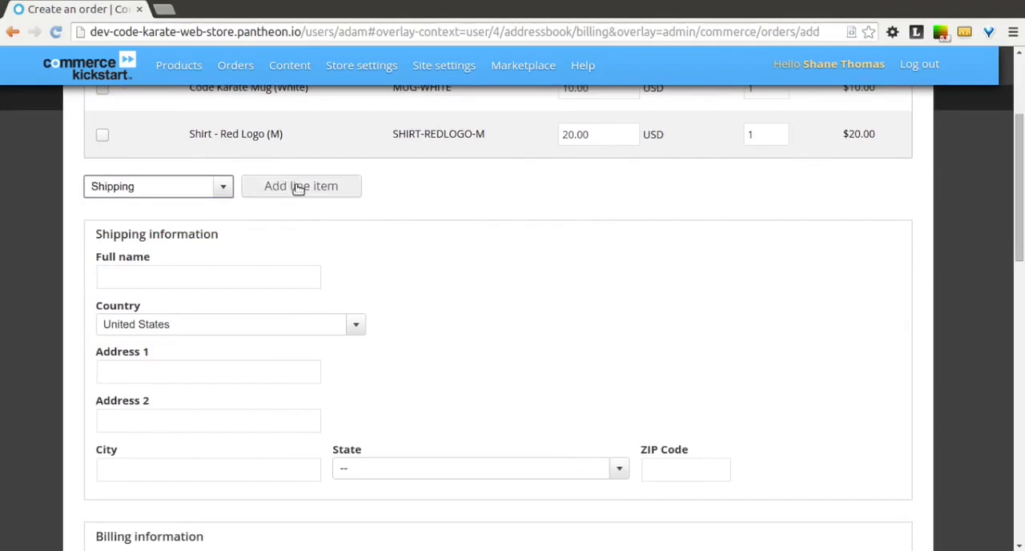
click(297, 186)
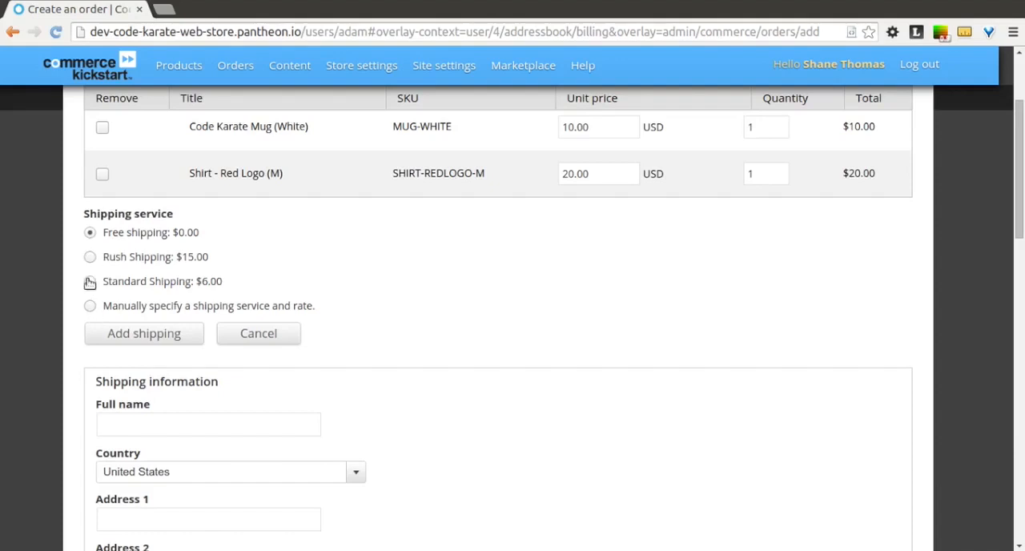
click(153, 331)
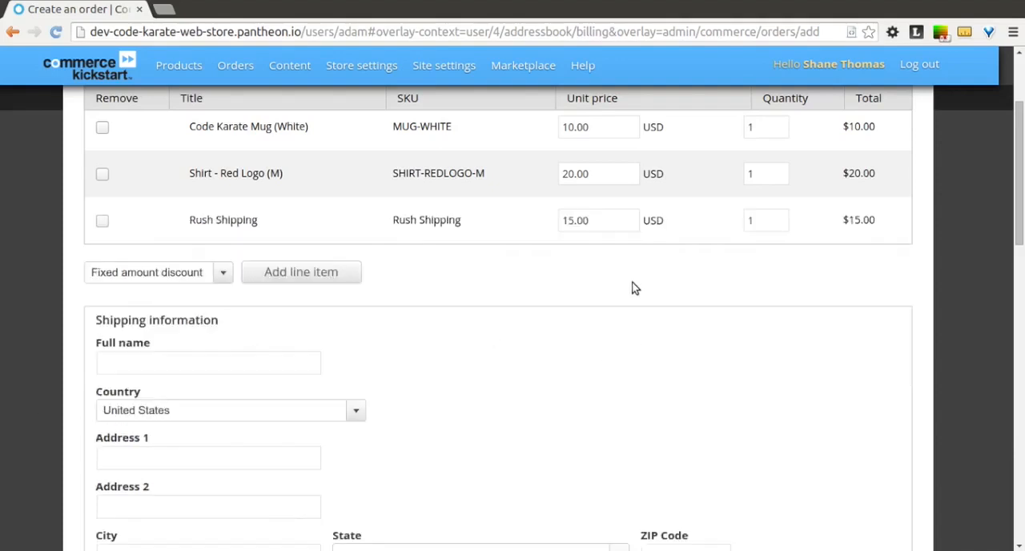
- Enter the customer's full name and street address in the order's shipping information
scroll(633, 286, up, 1)
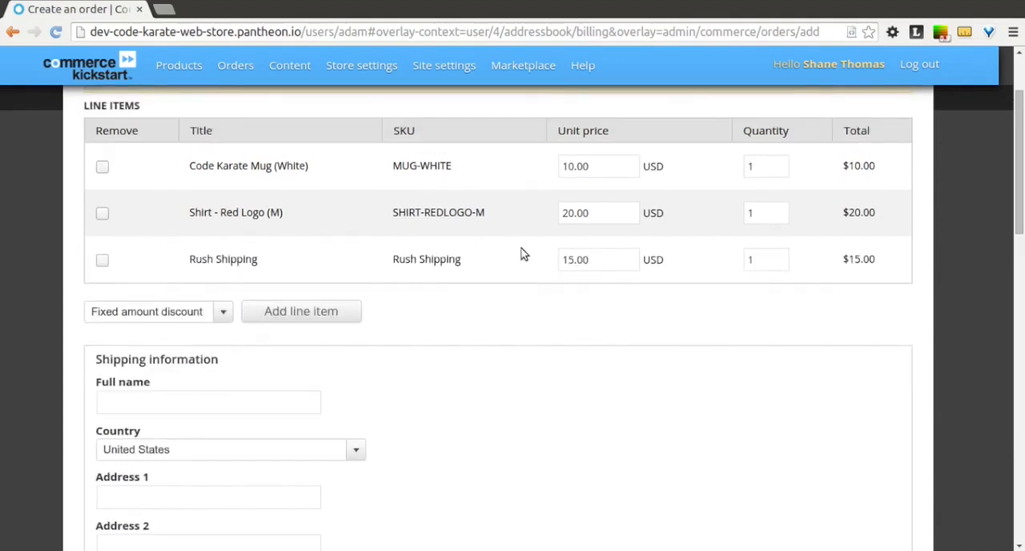
scroll(524, 254, down, 2)
click(216, 322)
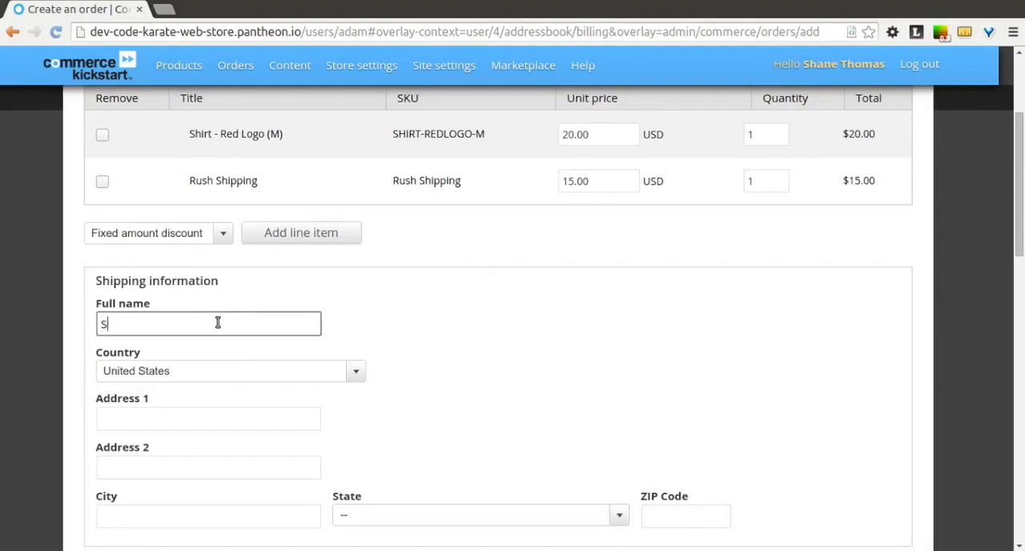
text(Adam)
key(Tab)
key(Tab)
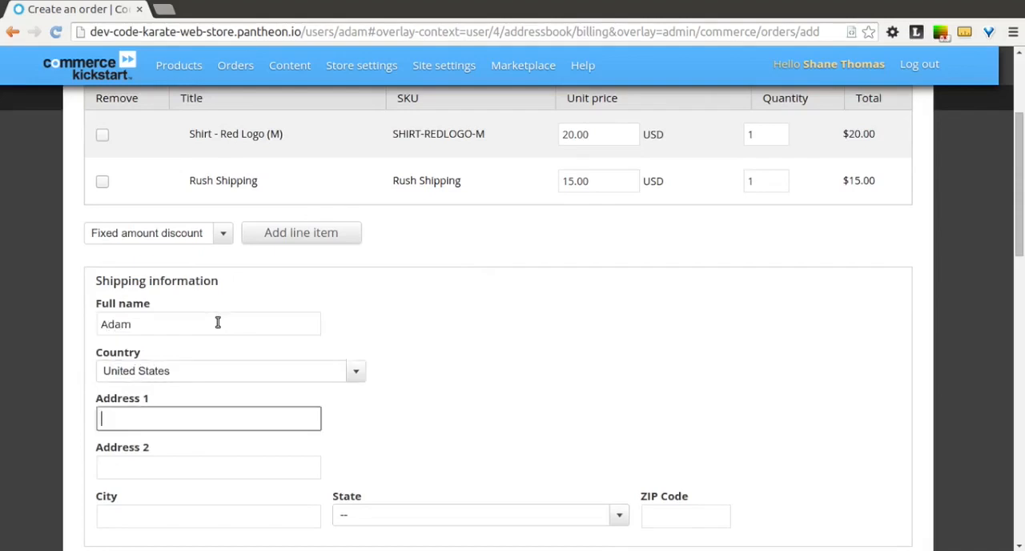
text(123 Test ln)
key(Tab)
key(Tab)
- Fill in the city, state and ZIP code of the shipping address
text(Sioux Fal)
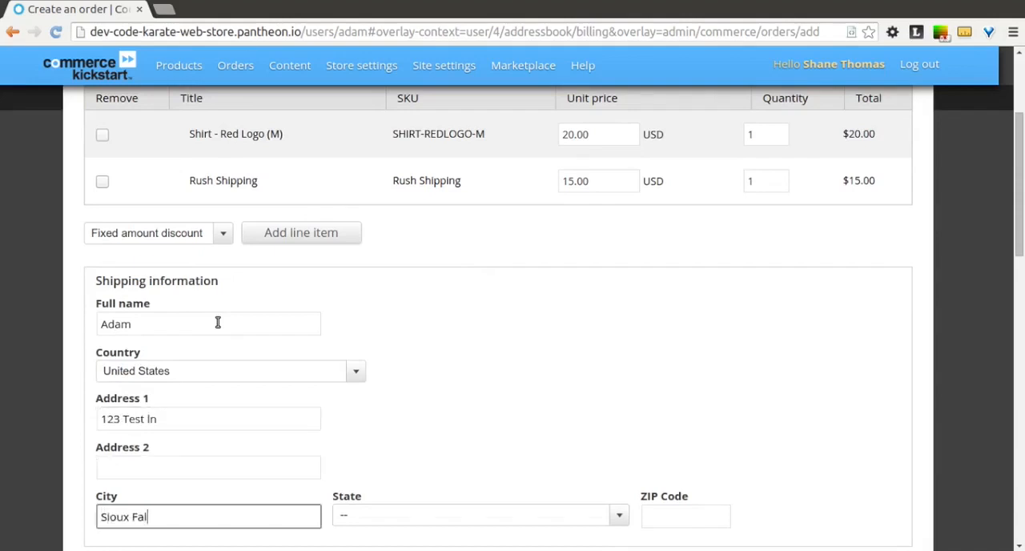
text(ls)
key(Tab)
text(south d)
key(Tab)
text(57)
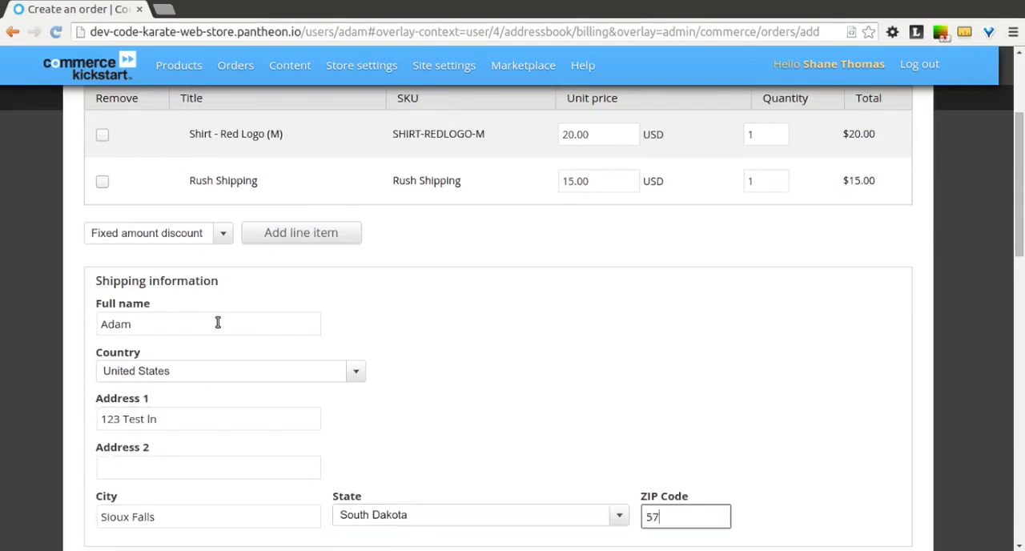
text(106)
click(404, 385)
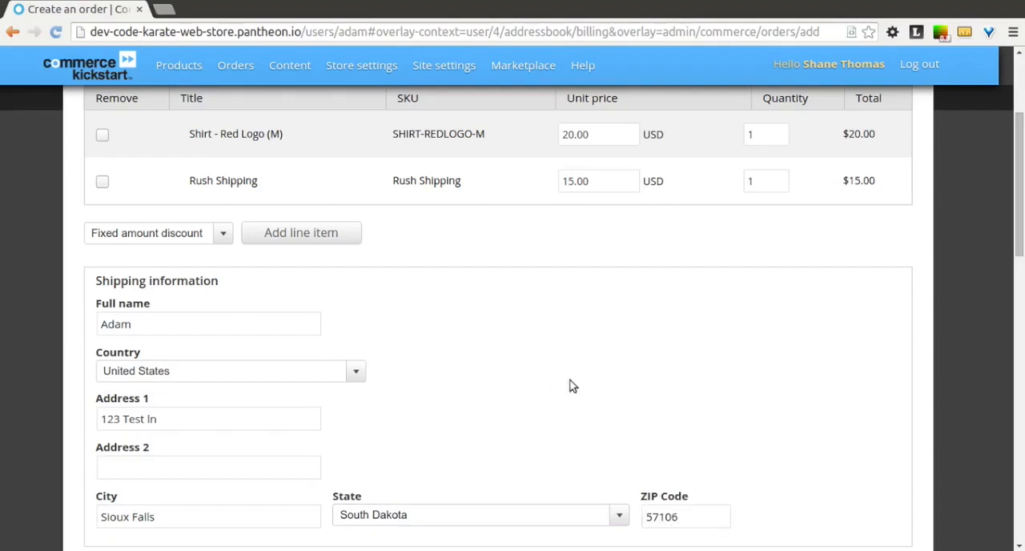
- Enter the customer's full name and the same street address in the order's billing information
scroll(570, 400, down, 5)
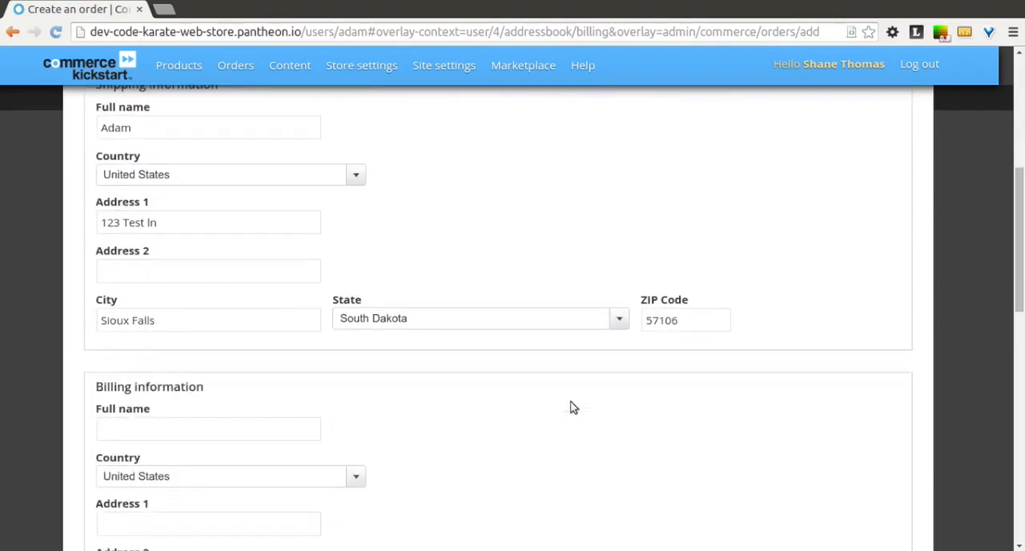
scroll(573, 407, down, 1)
click(241, 385)
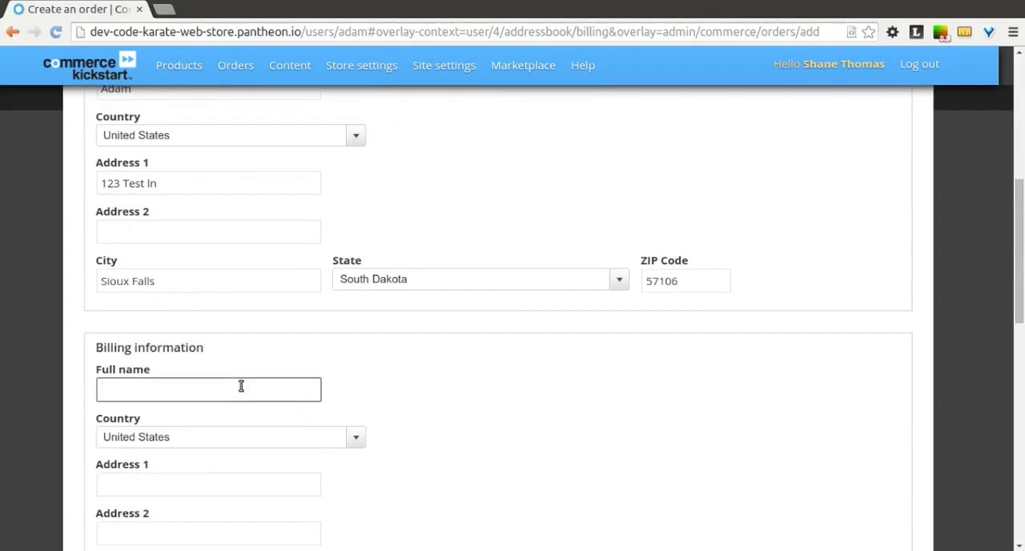
text(Adam)
key(Tab)
key(Tab)
text(123)
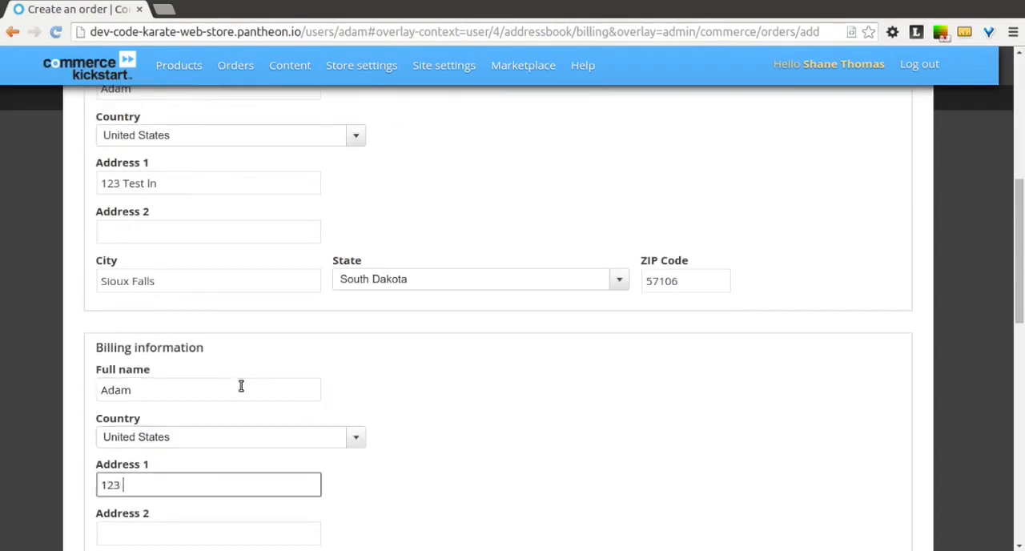
key(Tab)
key(Tab)
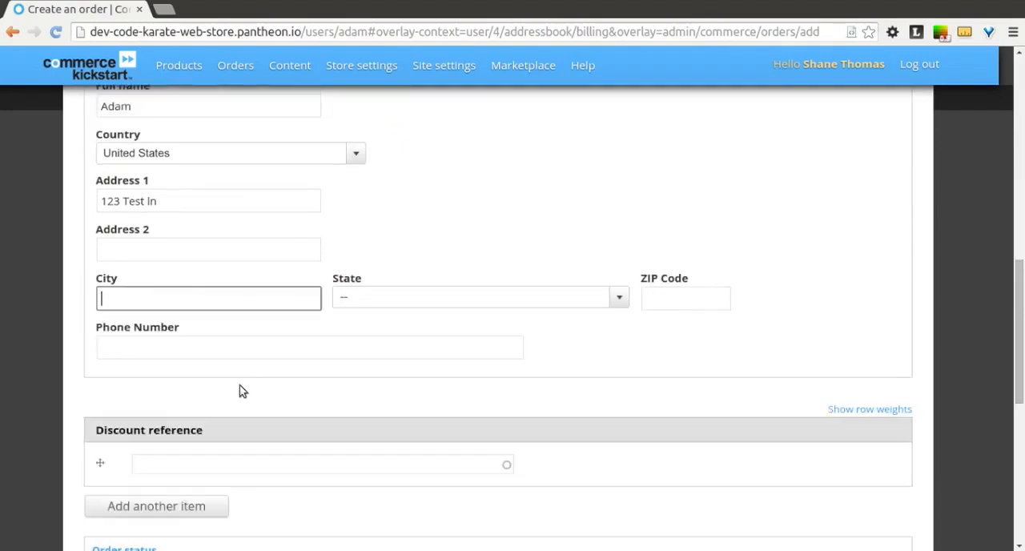
- Fill in the billing address's city, state and ZIP code to match the shipping address
text(Sioux Fallss)
key(BackSpace)
key(Tab)
text(s)
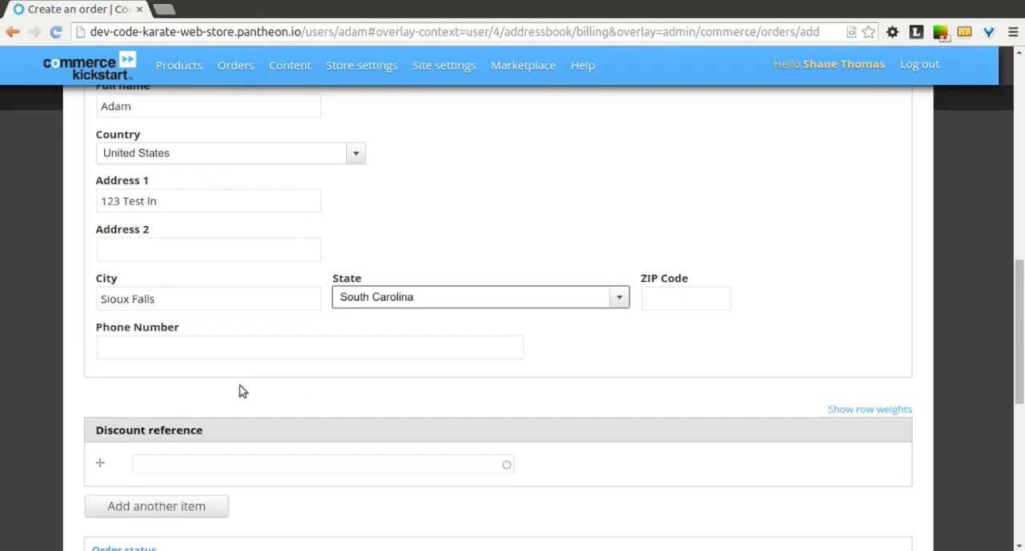
key(Down)
key(Tab)
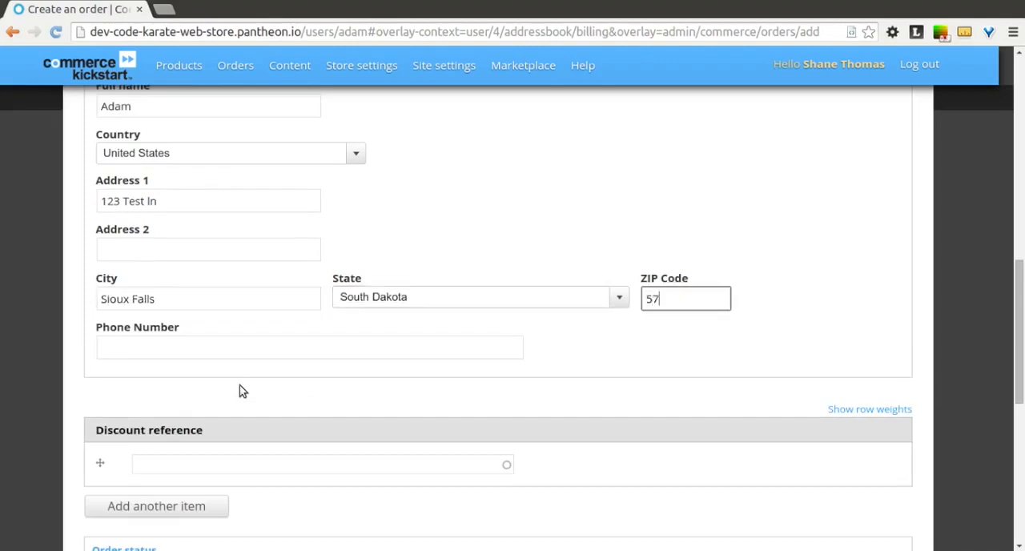
- Enter the customer's phone number in the billing information and save the order with the status Pending
click(196, 355)
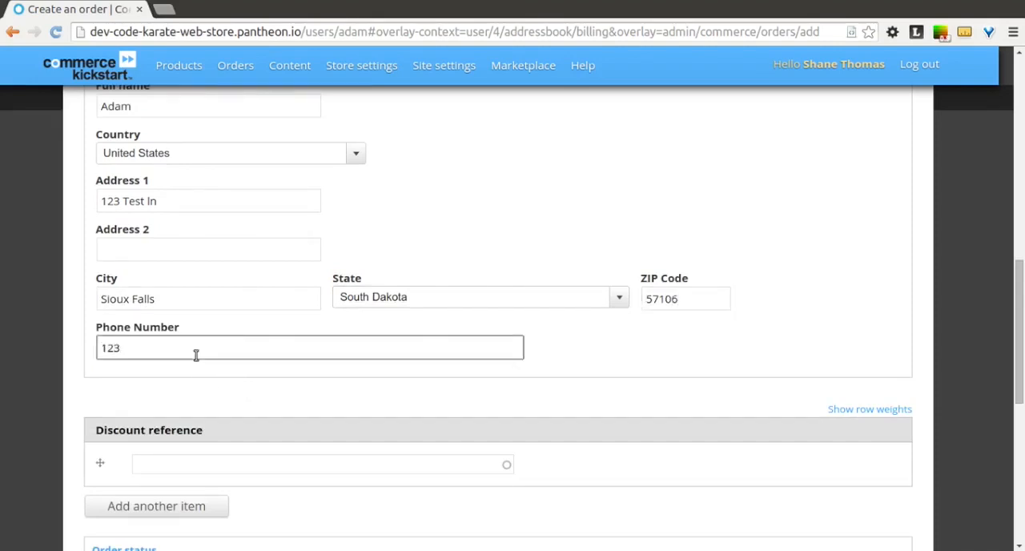
text(1234567654)
drag(1019, 289, 1021, 385)
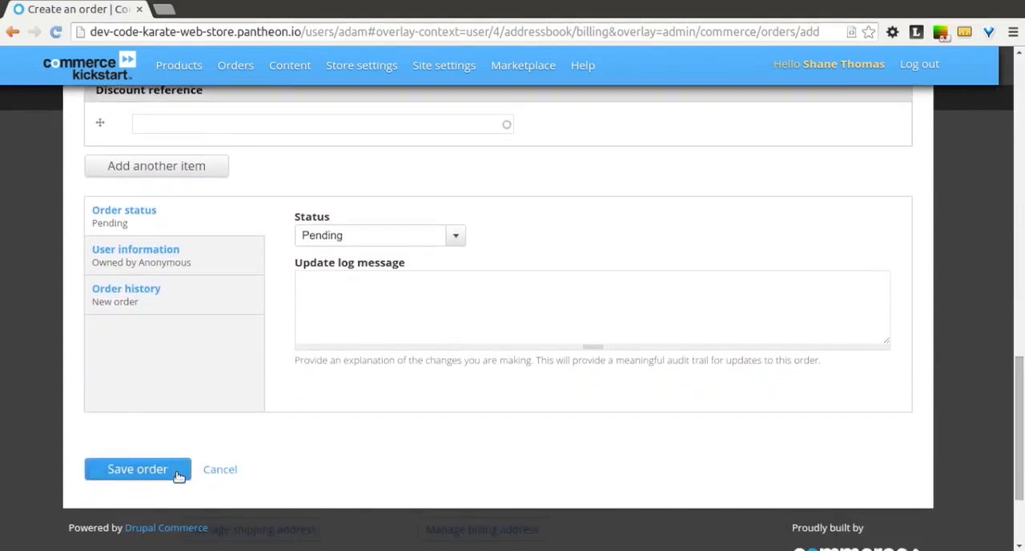
click(138, 469)
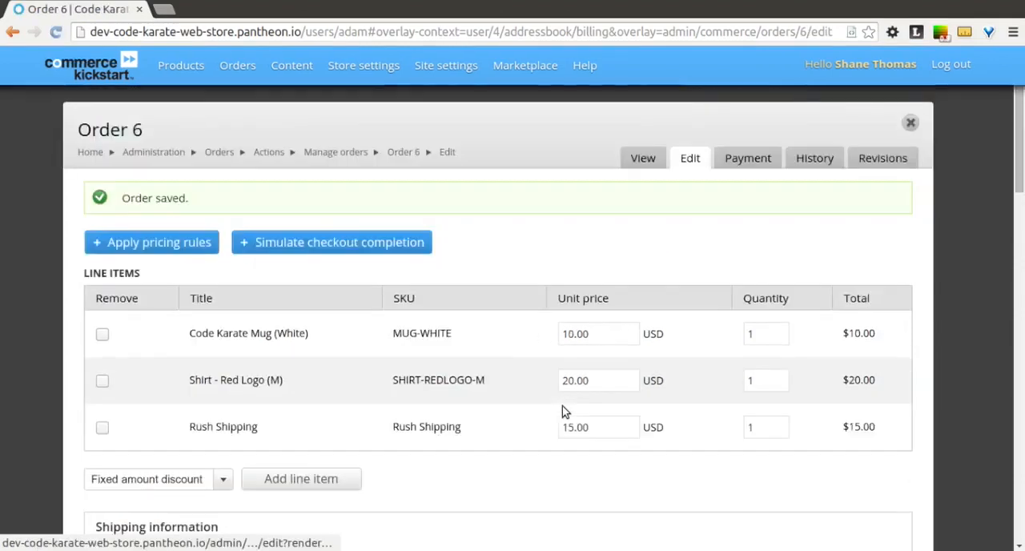
scroll(563, 410, down, 6)
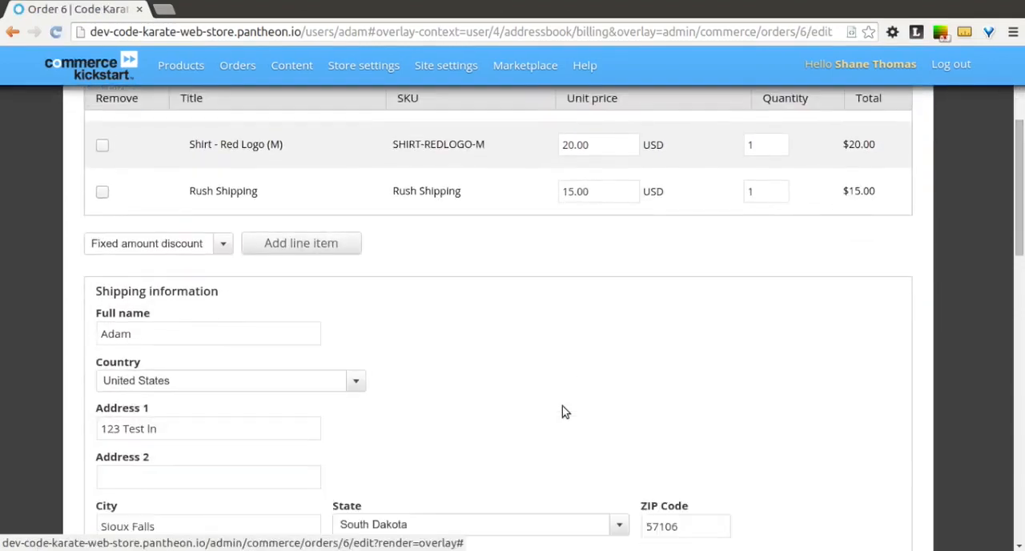
scroll(562, 411, down, 8)
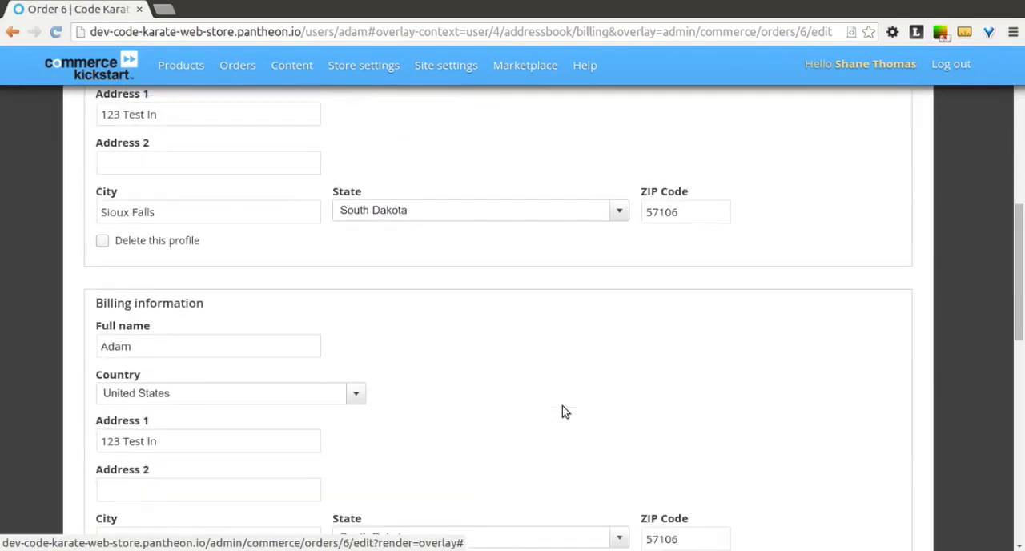
- Set the customer's user account as the order's owner in the user information and save the order
scroll(563, 411, down, 13)
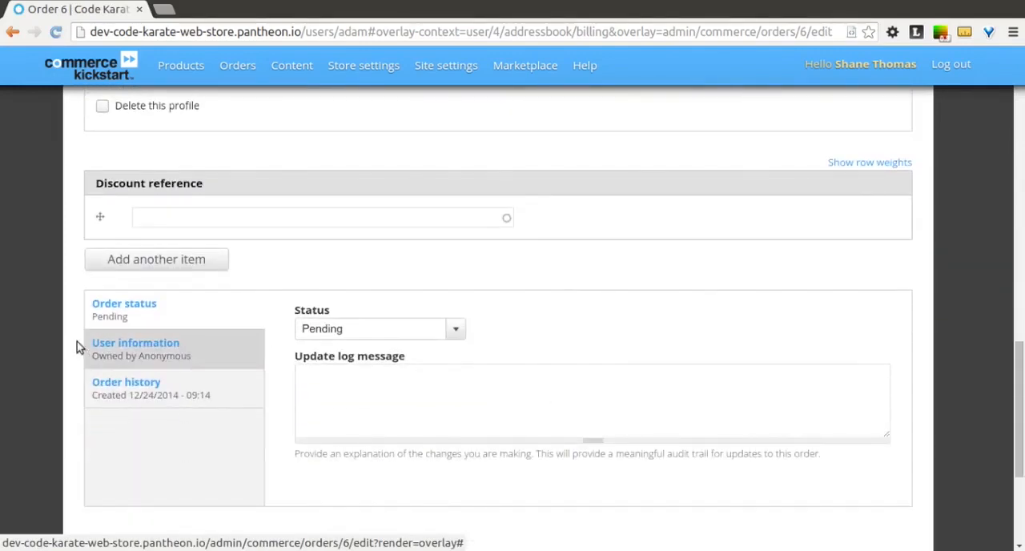
click(182, 358)
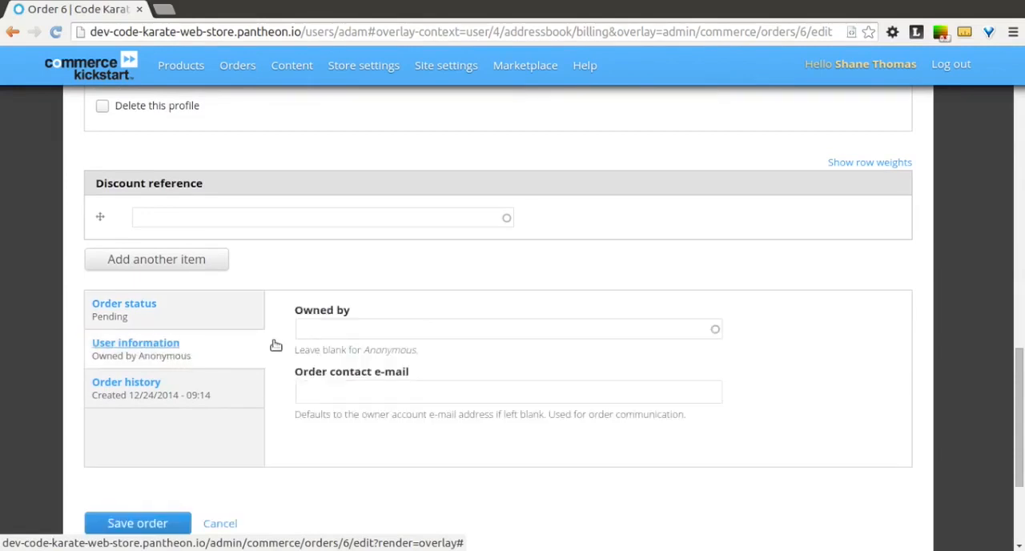
click(339, 325)
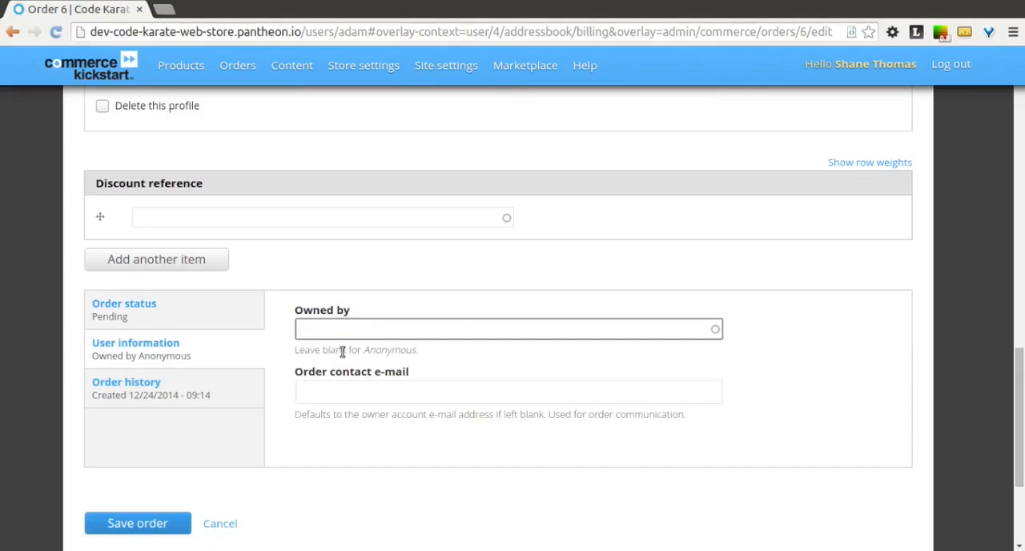
text(ada)
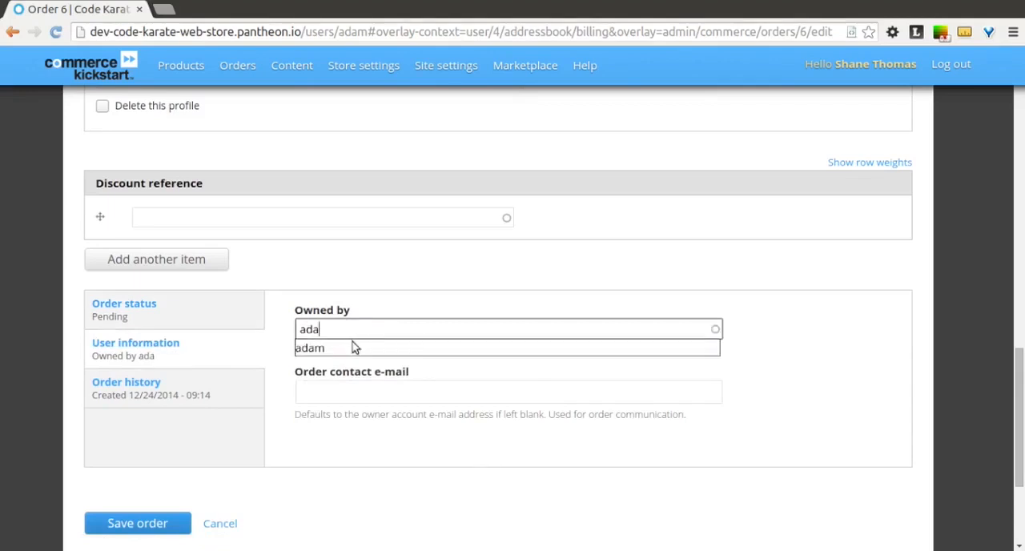
click(329, 350)
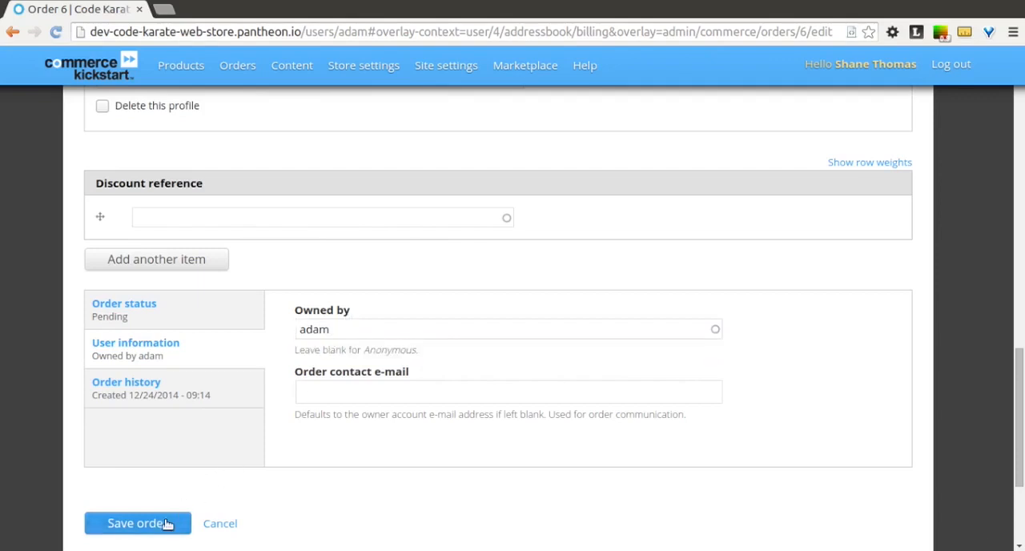
click(136, 523)
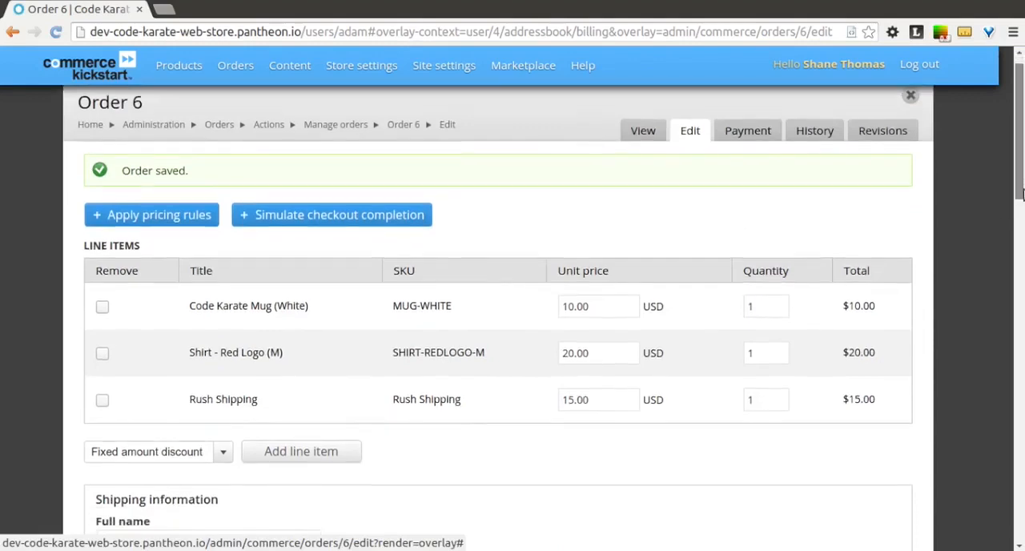
- Add an Example payment of 45.00 USD to the order, keeping the prefilled card details, and save it
mouse_move(1021, 179)
mouse_down()
mouse_move(1021, 412)
mouse_move(1017, 180)
mouse_up()
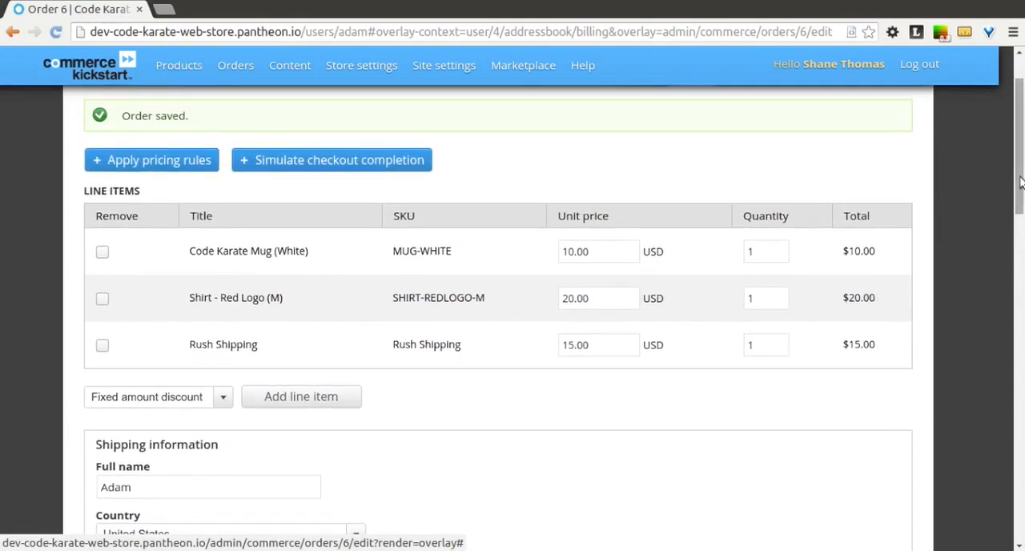
drag(1019, 182, 1019, 120)
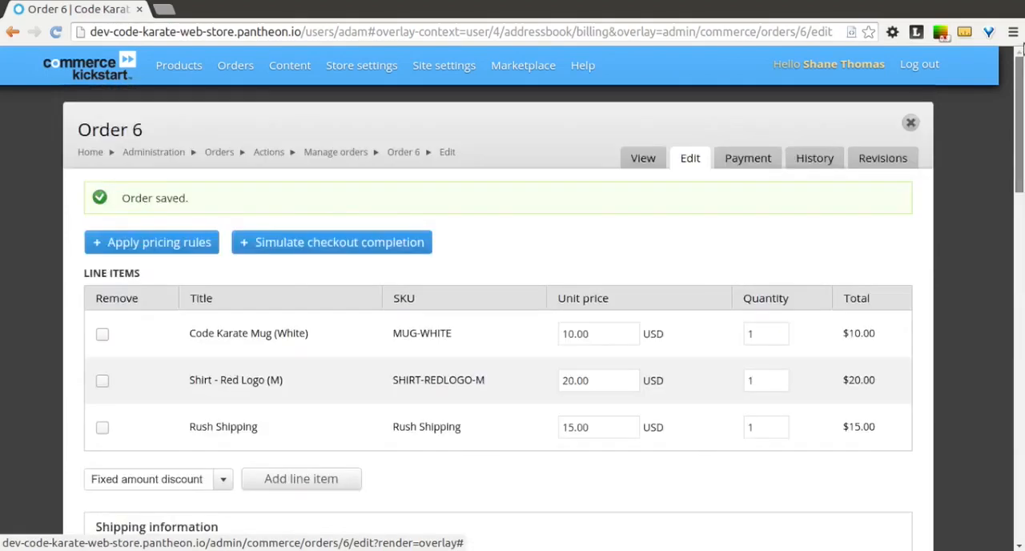
click(748, 158)
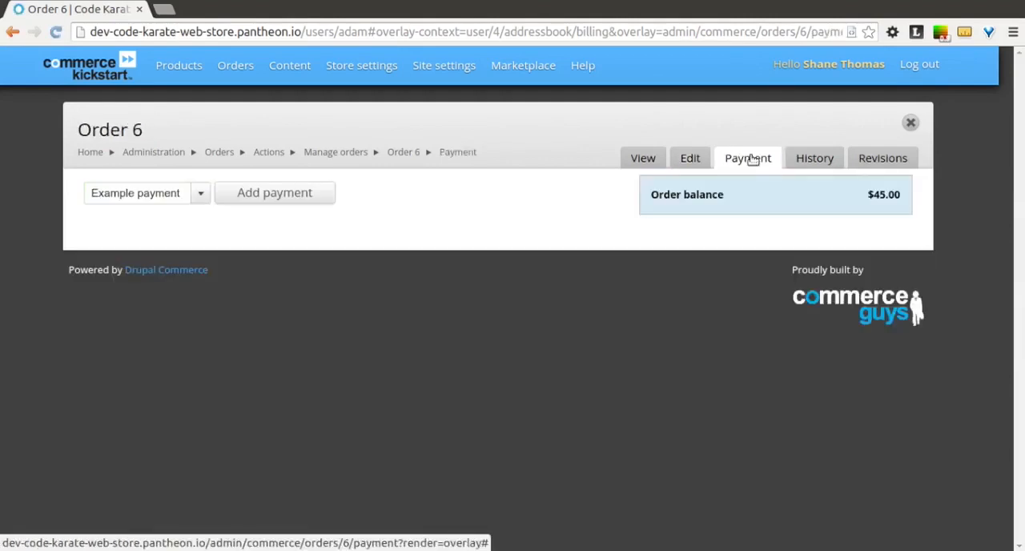
click(202, 196)
click(186, 211)
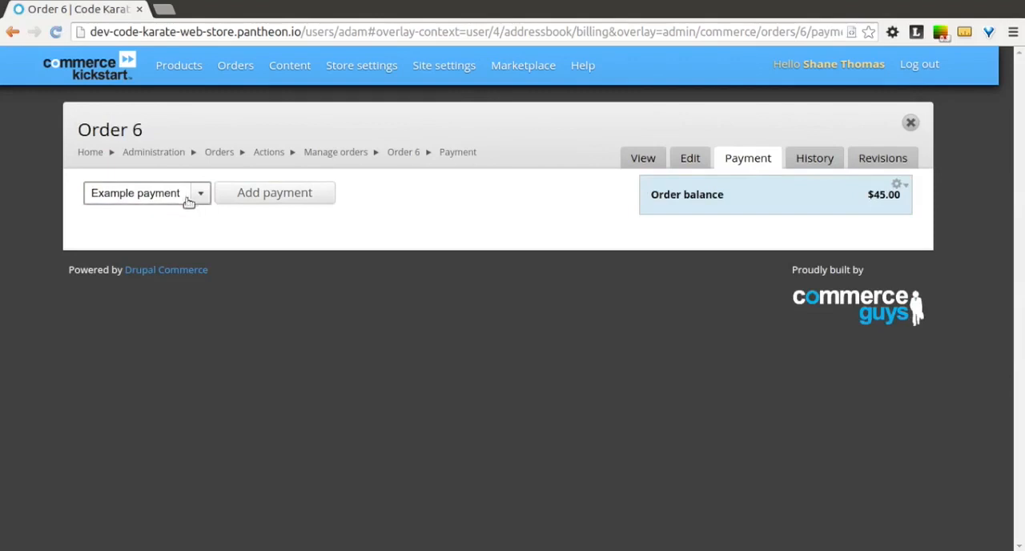
click(245, 196)
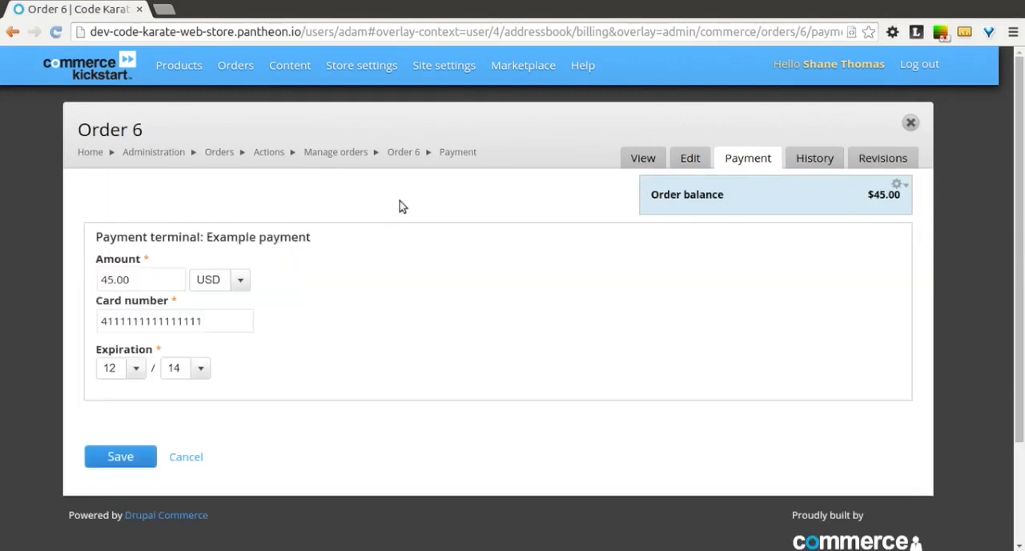
click(143, 278)
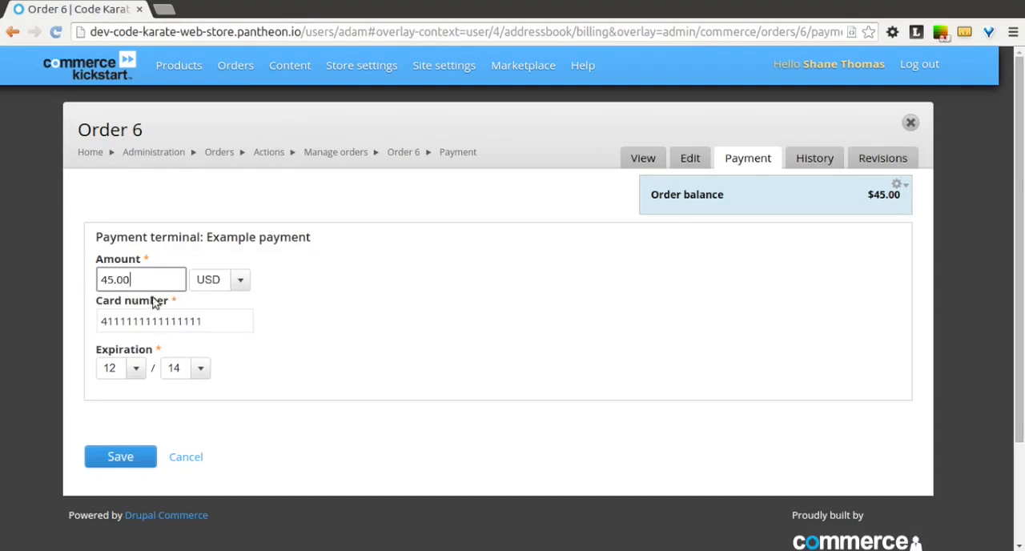
click(128, 455)
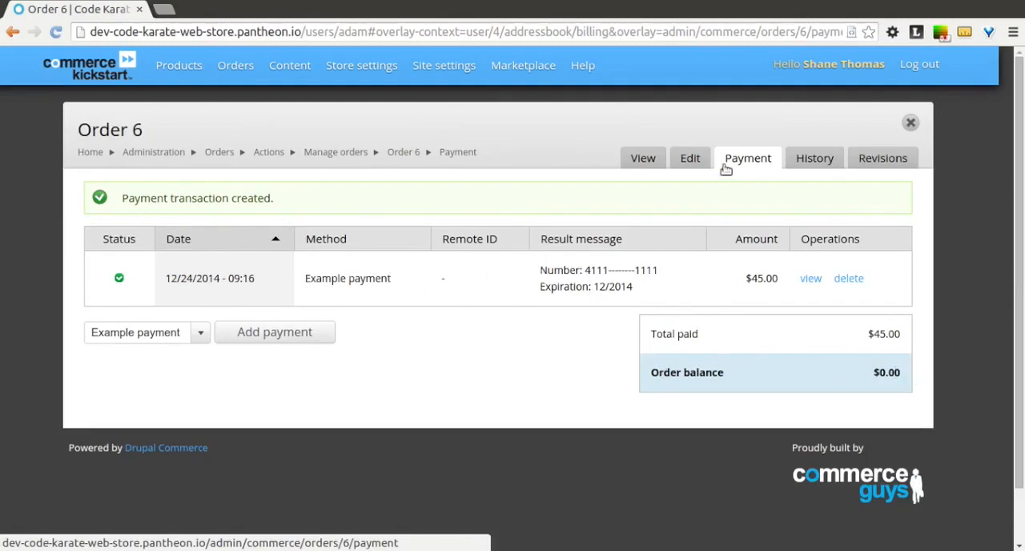
- Simulate checkout completion for the order from its edit page and confirm it
click(690, 161)
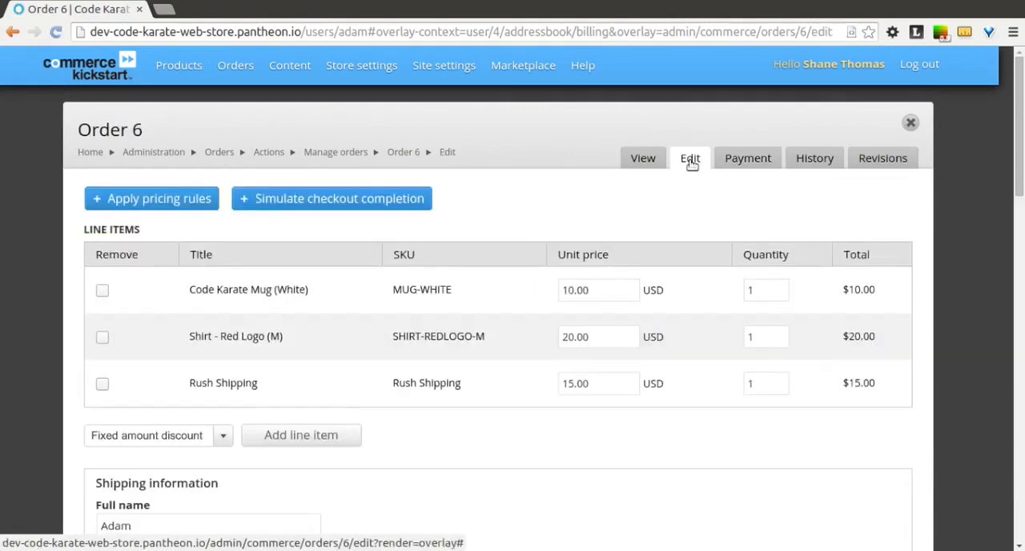
click(417, 200)
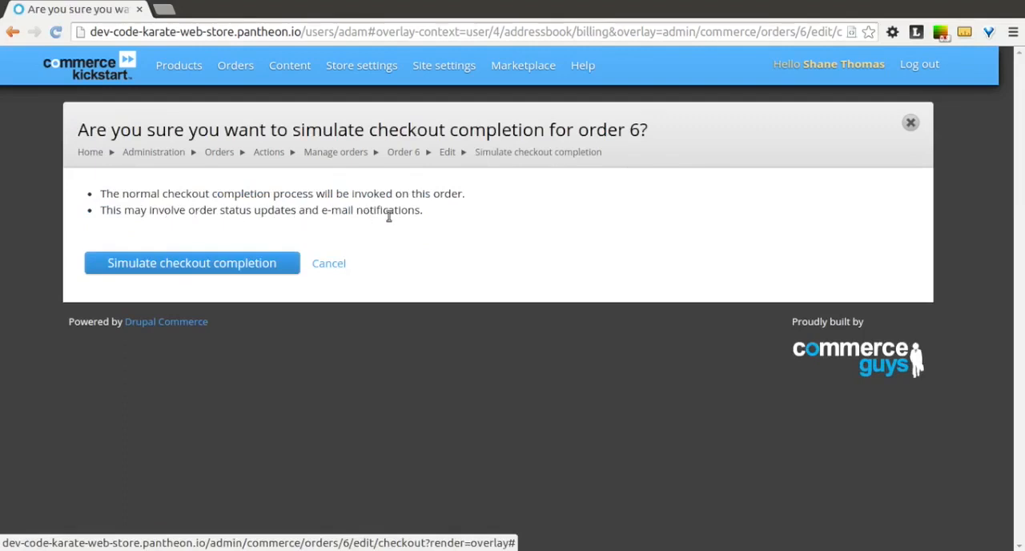
click(241, 261)
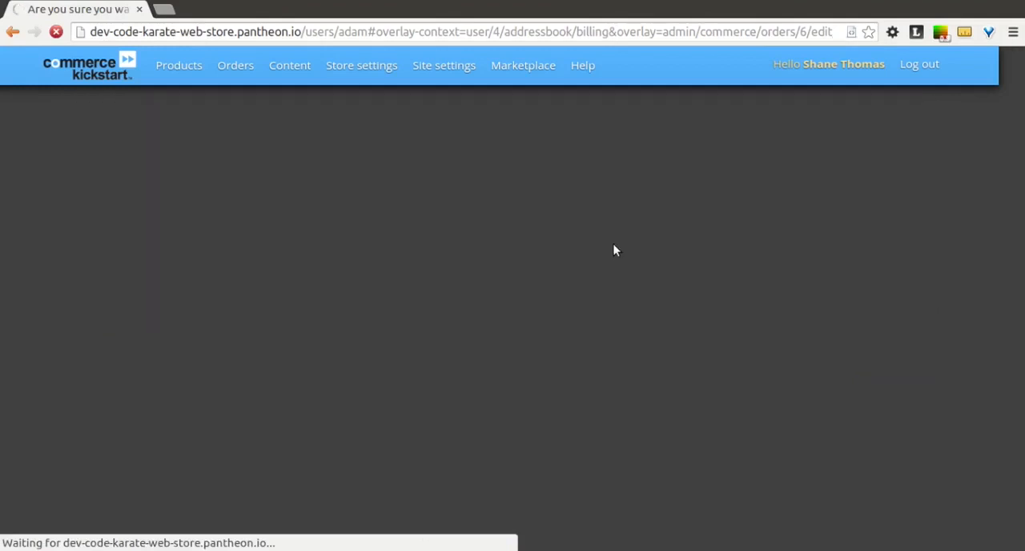
- Review the order's edit form, and examine the order view's line items, customer information and order history
scroll(613, 244, down, 6)
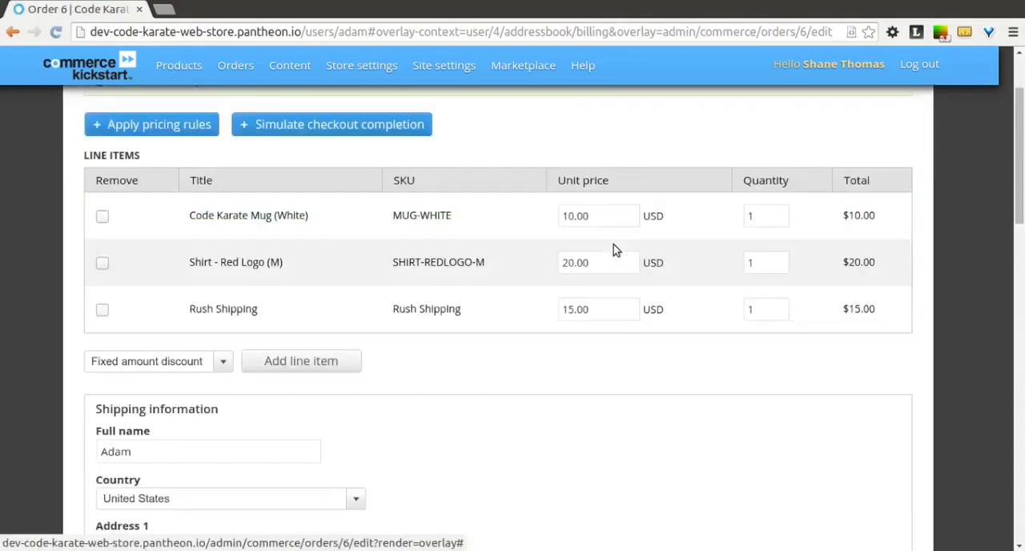
scroll(615, 250, down, 8)
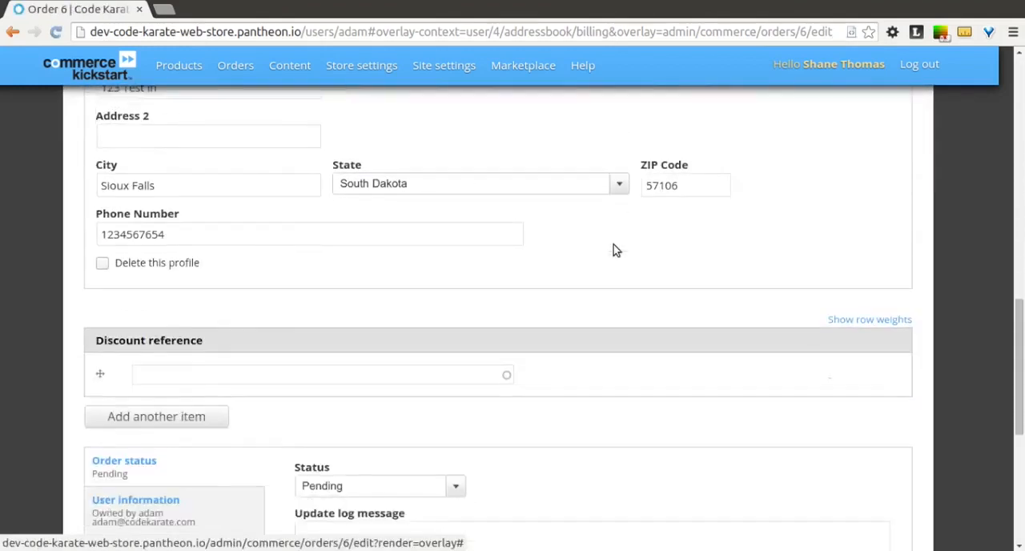
scroll(615, 249, down, 1)
scroll(615, 250, up, 5)
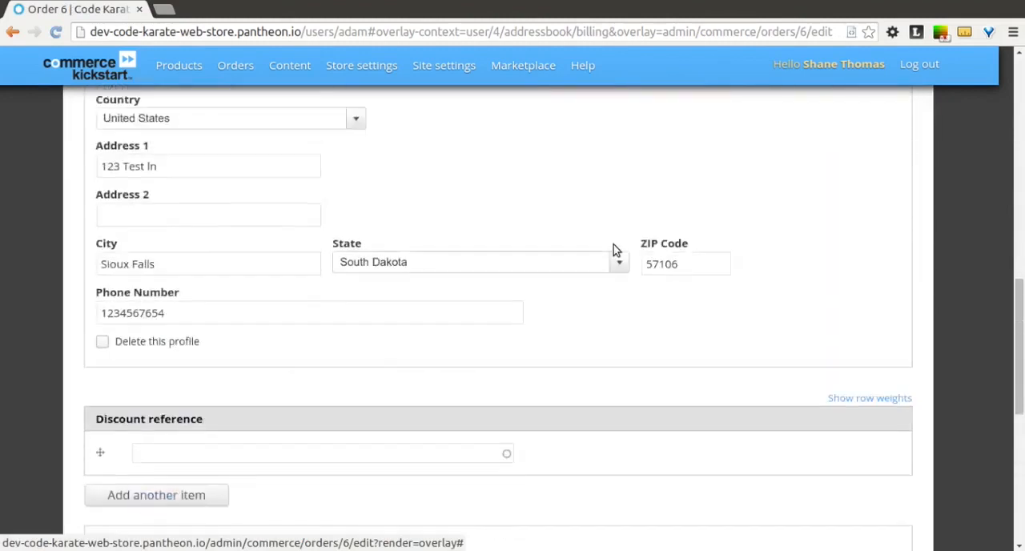
scroll(614, 244, up, 6)
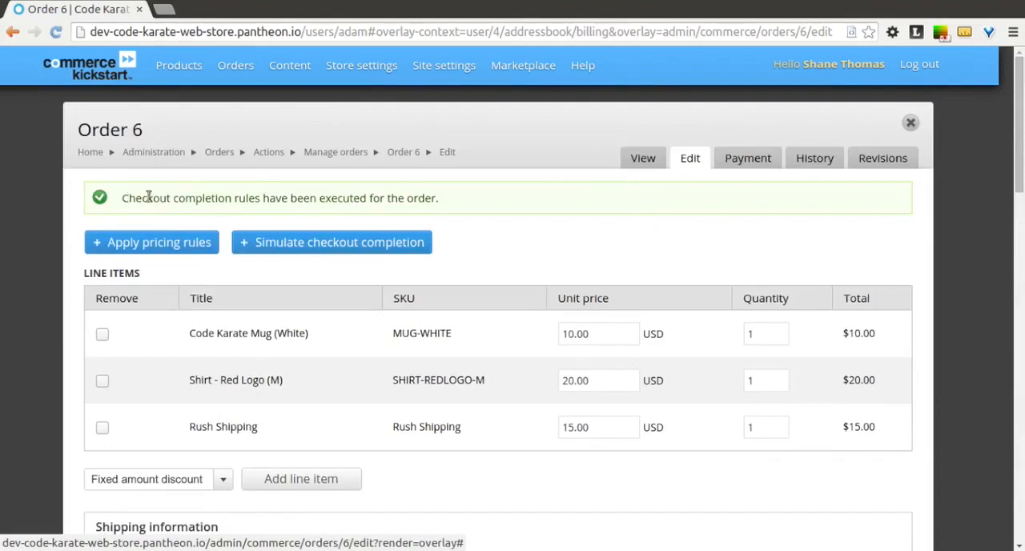
click(643, 160)
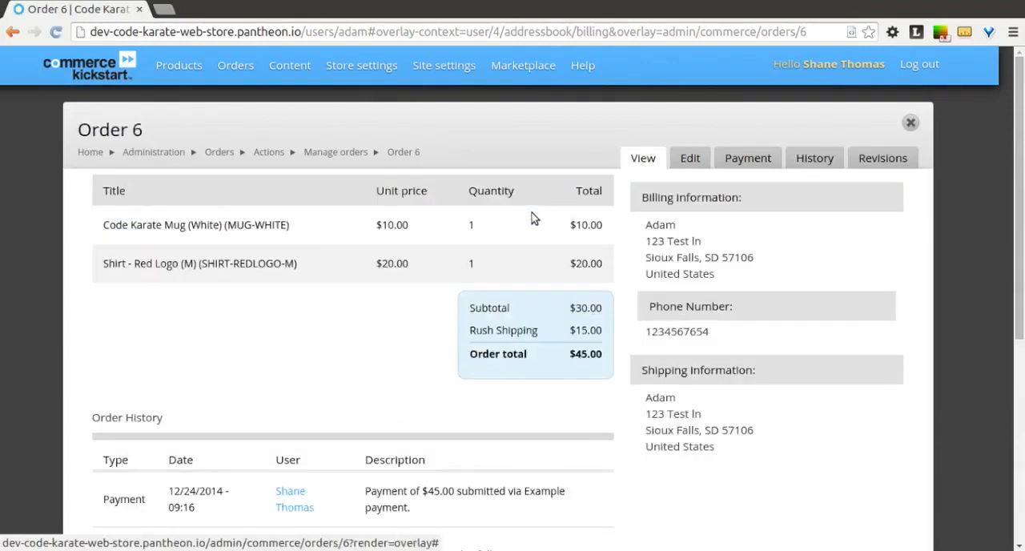
scroll(534, 217, down, 3)
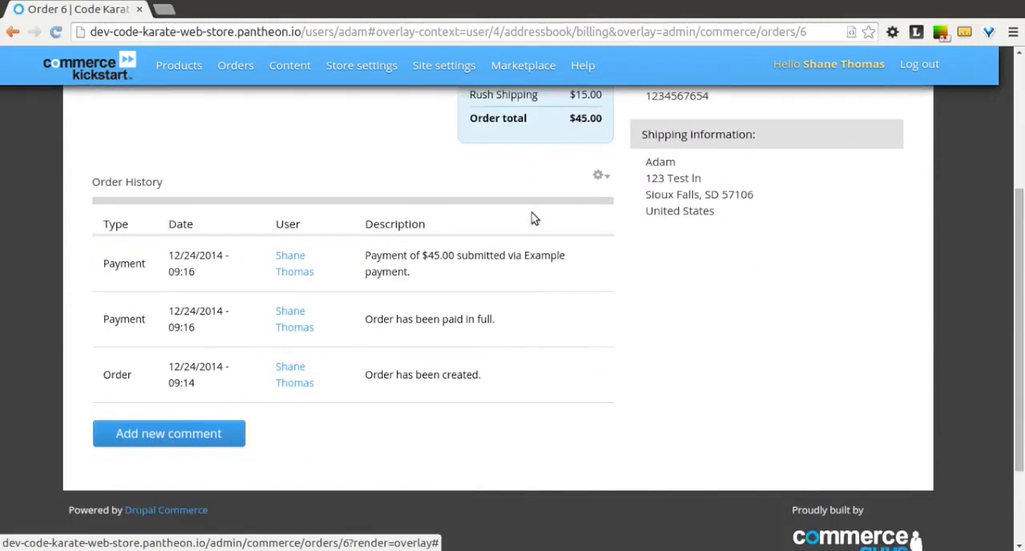
scroll(534, 218, up, 3)
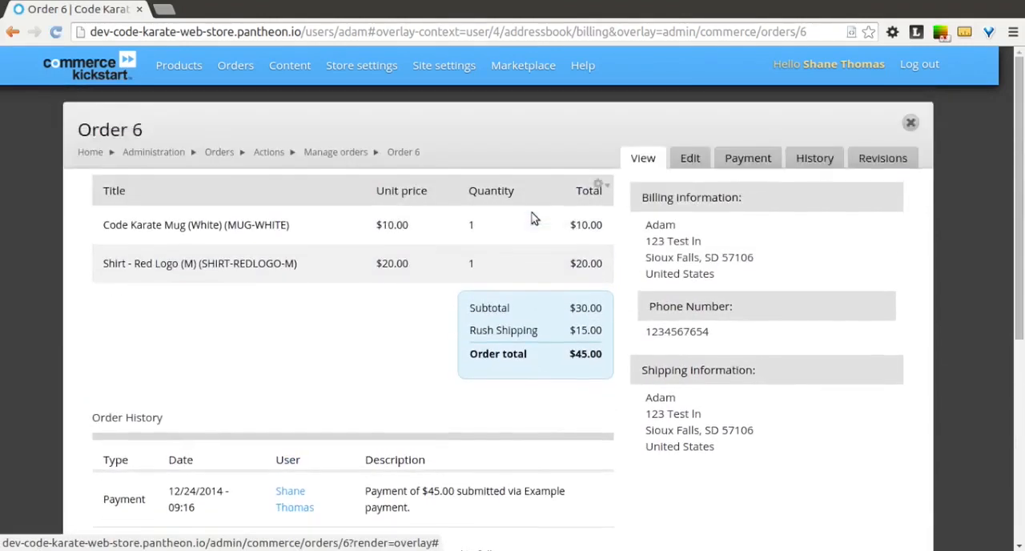
scroll(534, 218, down, 2)
scroll(534, 217, down, 1)
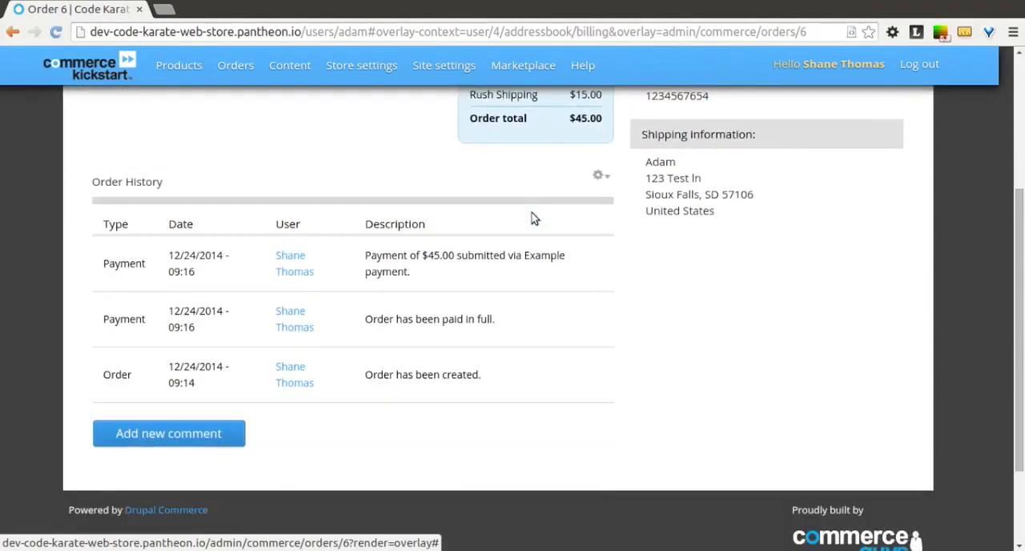
scroll(534, 217, up, 1)
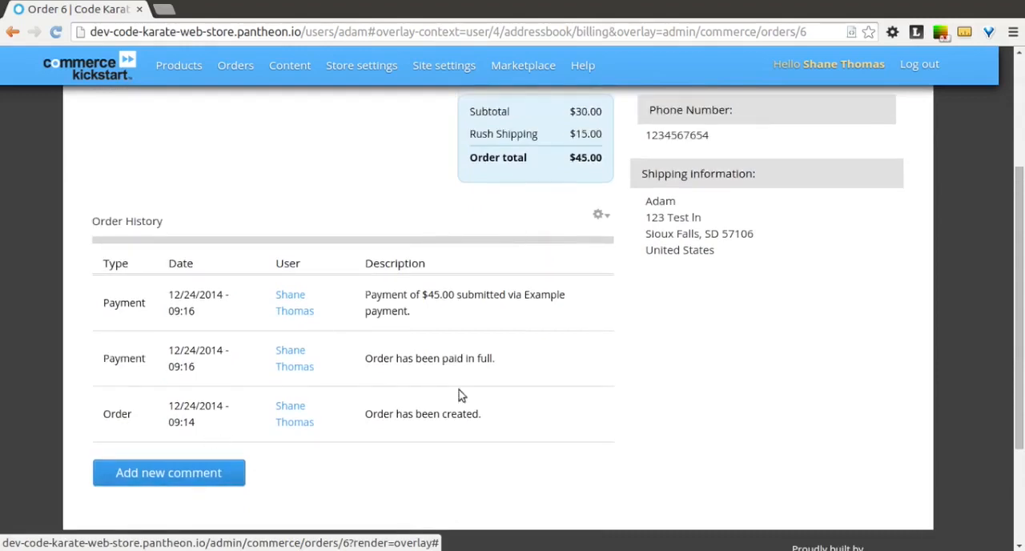